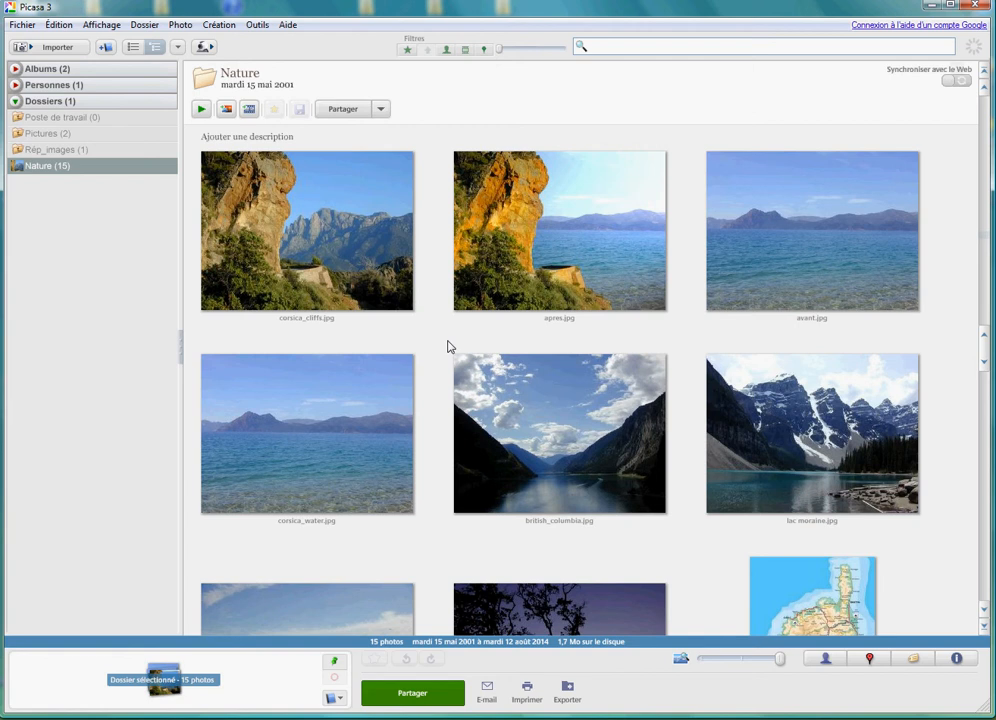
- Create a photo montage from corsica_cliffs.jpg, apres.jpg, avant.jpg and british_columbia.jpg in the Nature folder
left_click(360, 288)
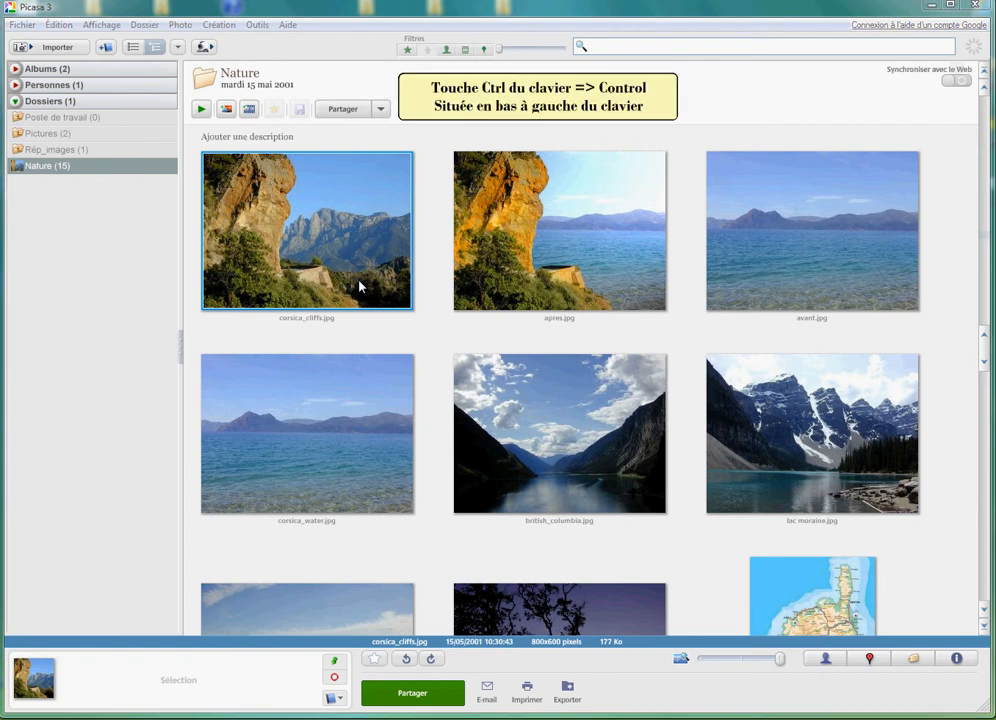
left_click(520, 284, "ctrl")
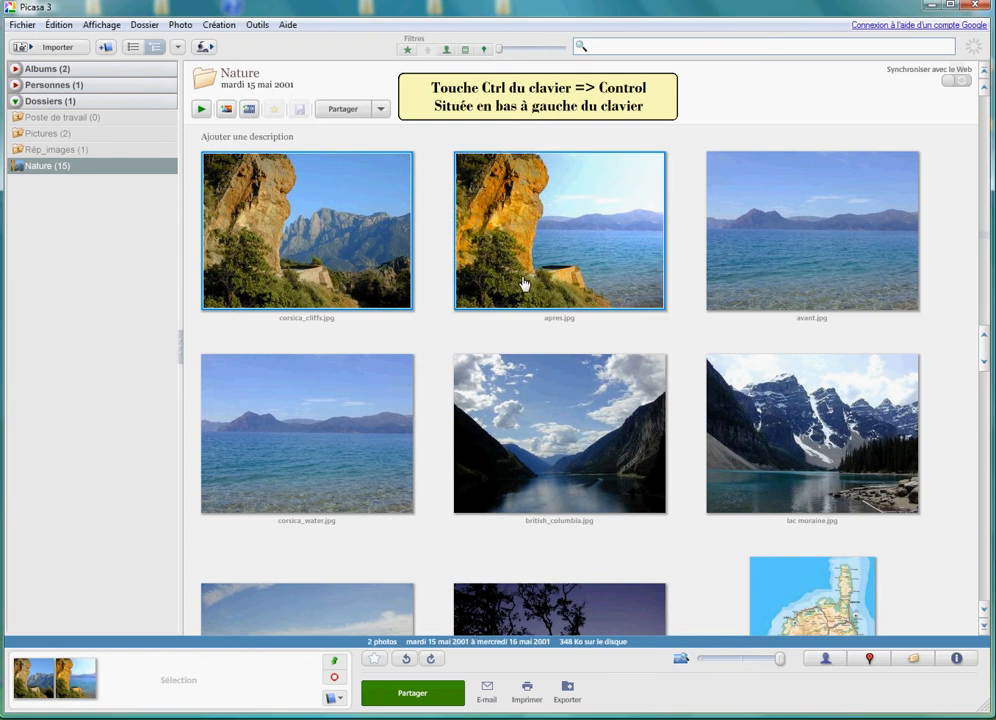
left_click(725, 289, "ctrl")
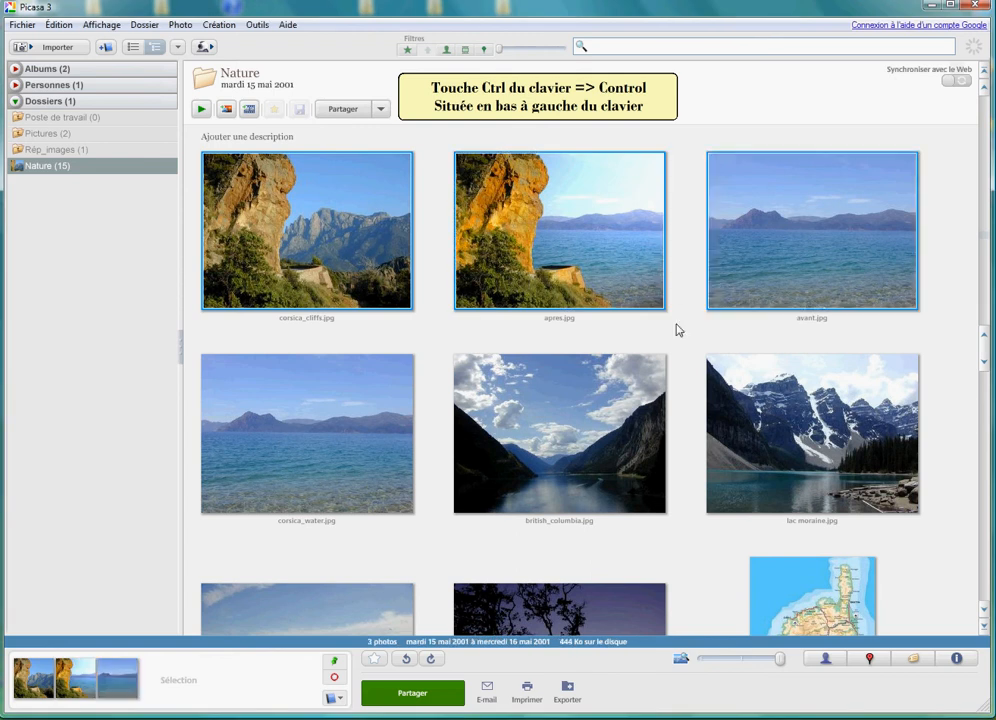
left_click(597, 393, "ctrl")
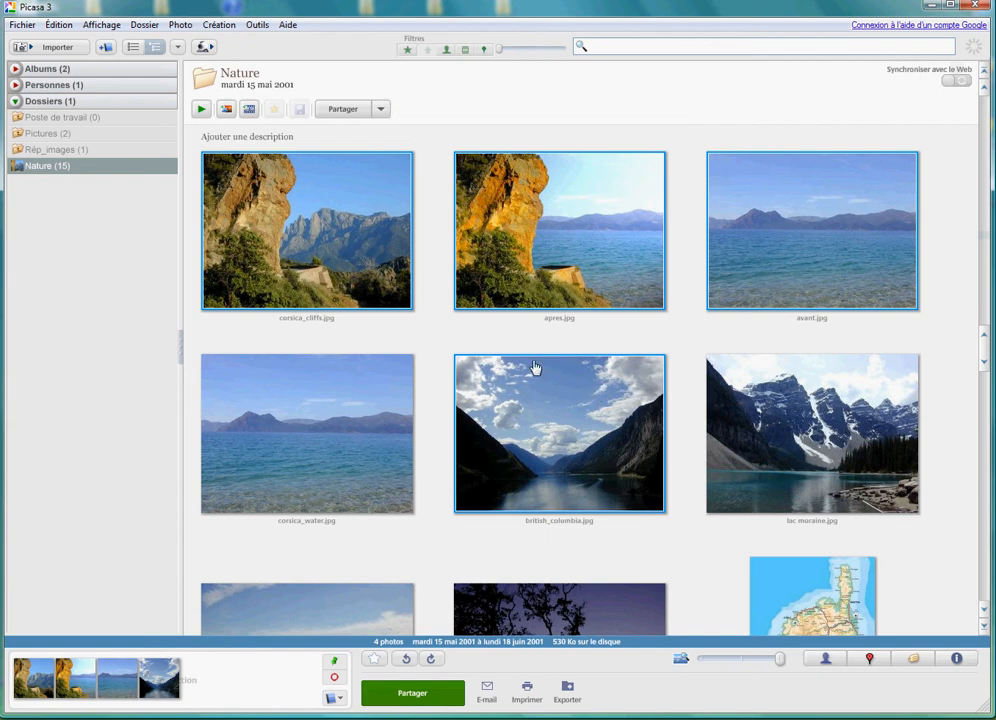
left_click(226, 110)
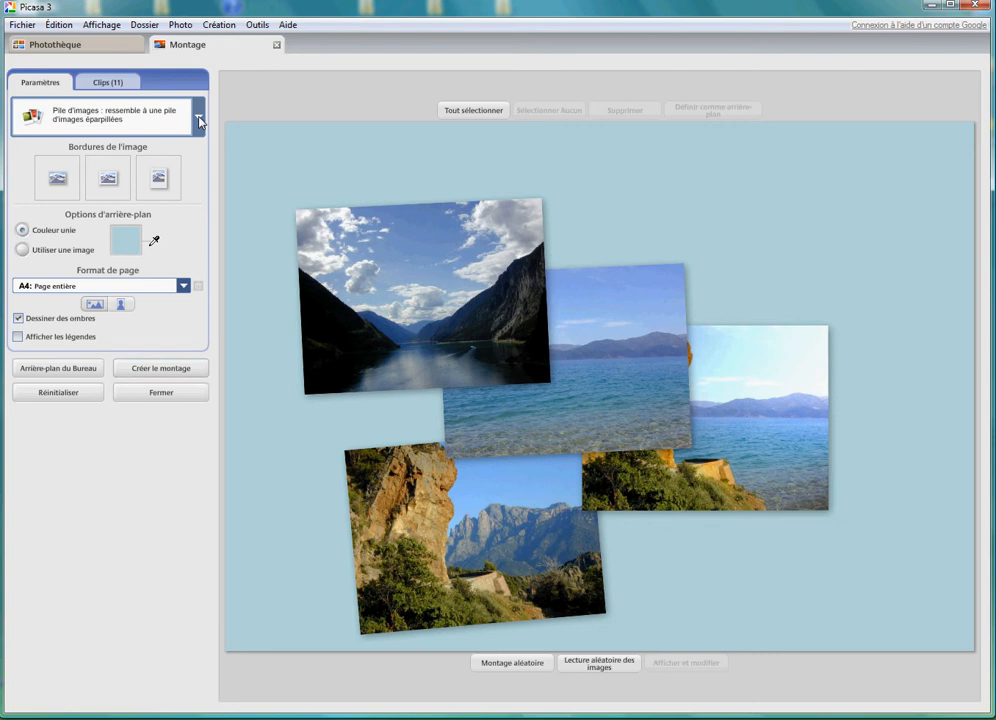
- Apply the Mosaïque layout to the montage and widen the space between images to about a quarter of the range
left_click(199, 119)
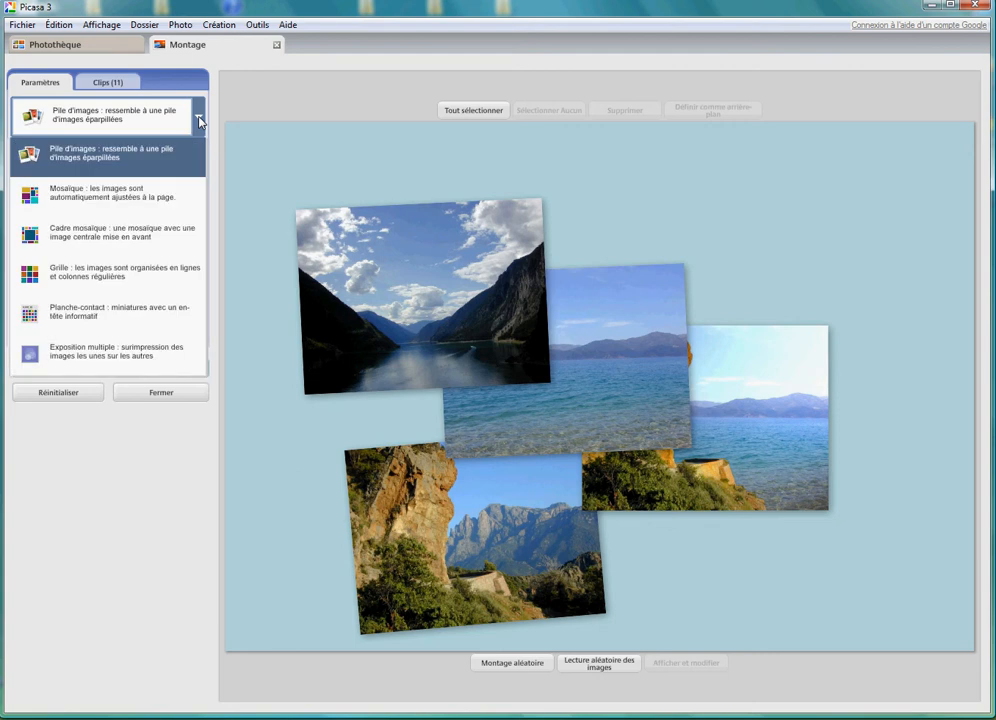
left_click(160, 197)
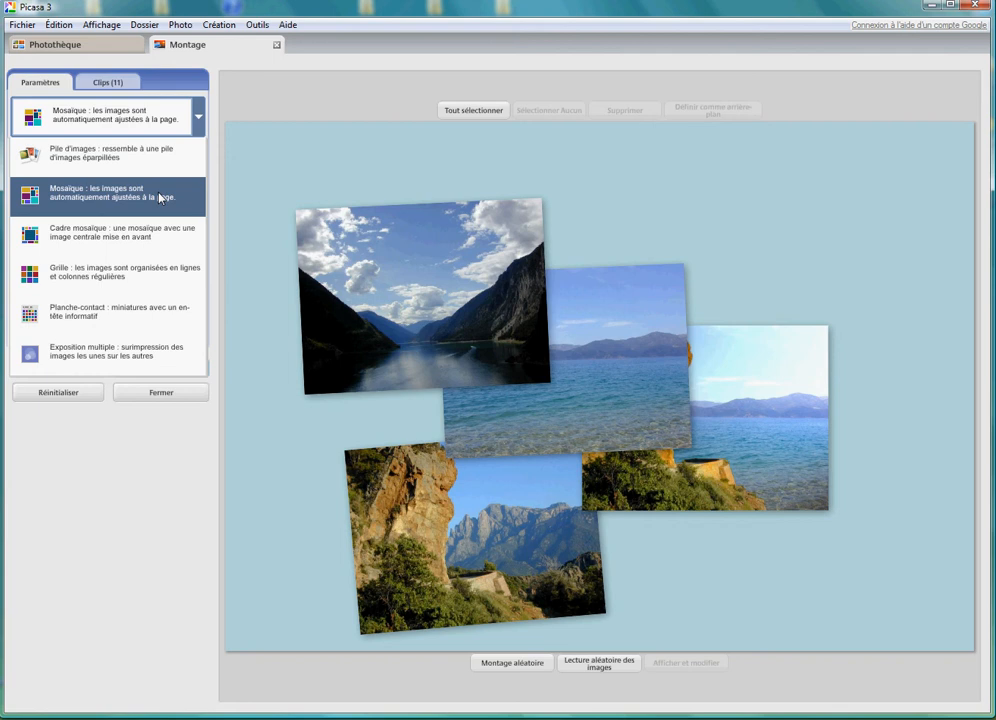
left_click(160, 197)
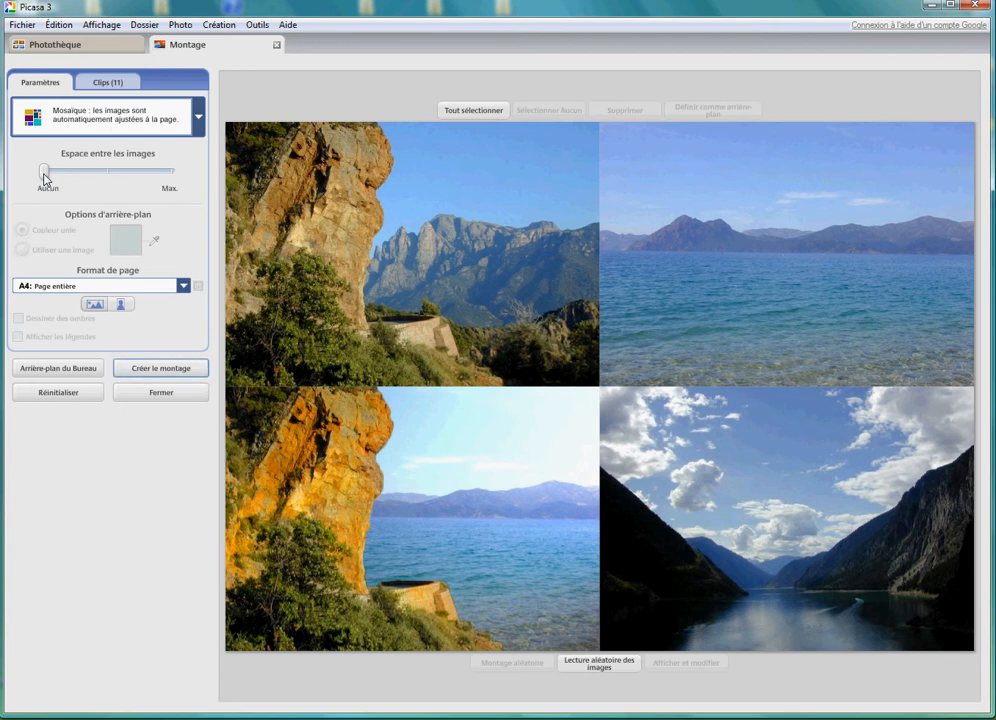
left_click_drag(44, 179, 76, 180)
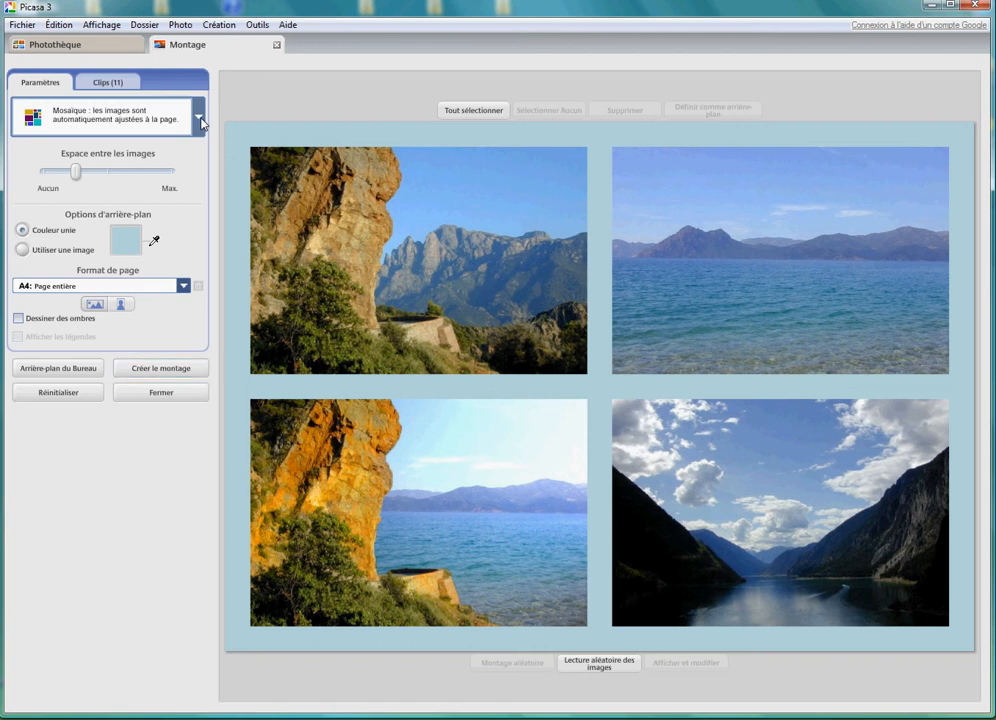
- Try the Cadre mosaïque, Grille, Planche-contact and Exposition multiple layouts on the montage in turn
left_click(200, 118)
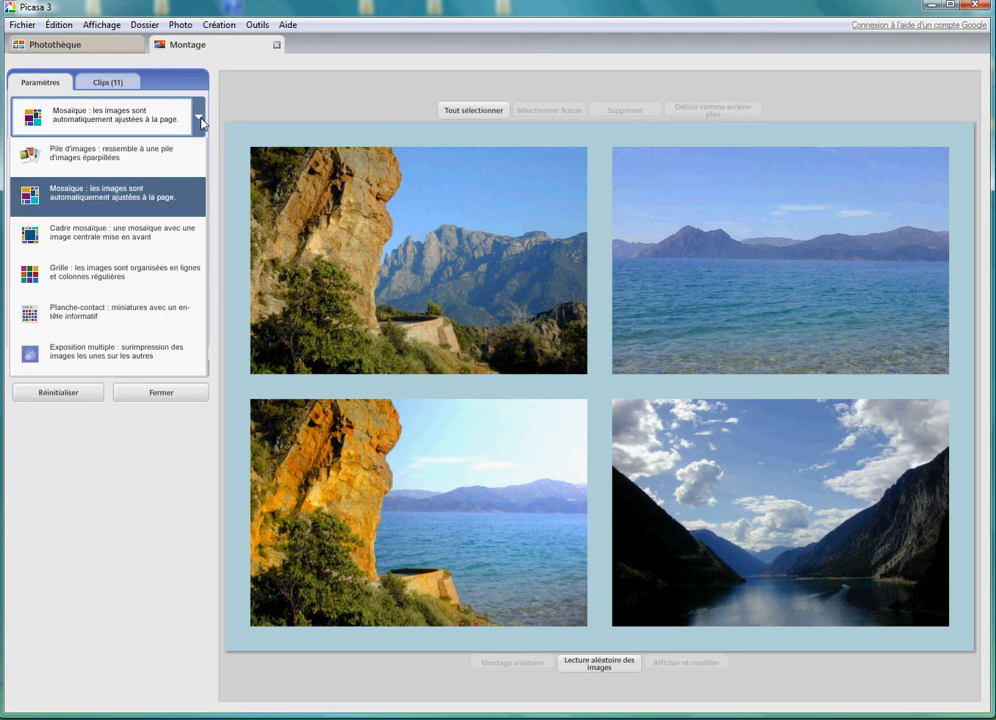
left_click(148, 234)
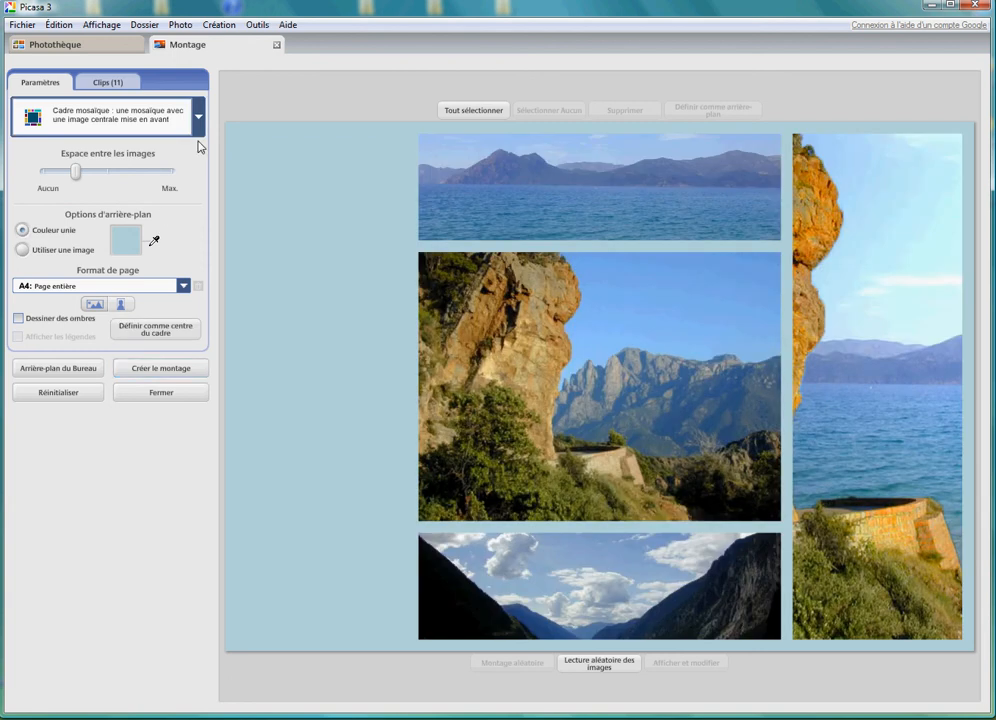
left_click(199, 116)
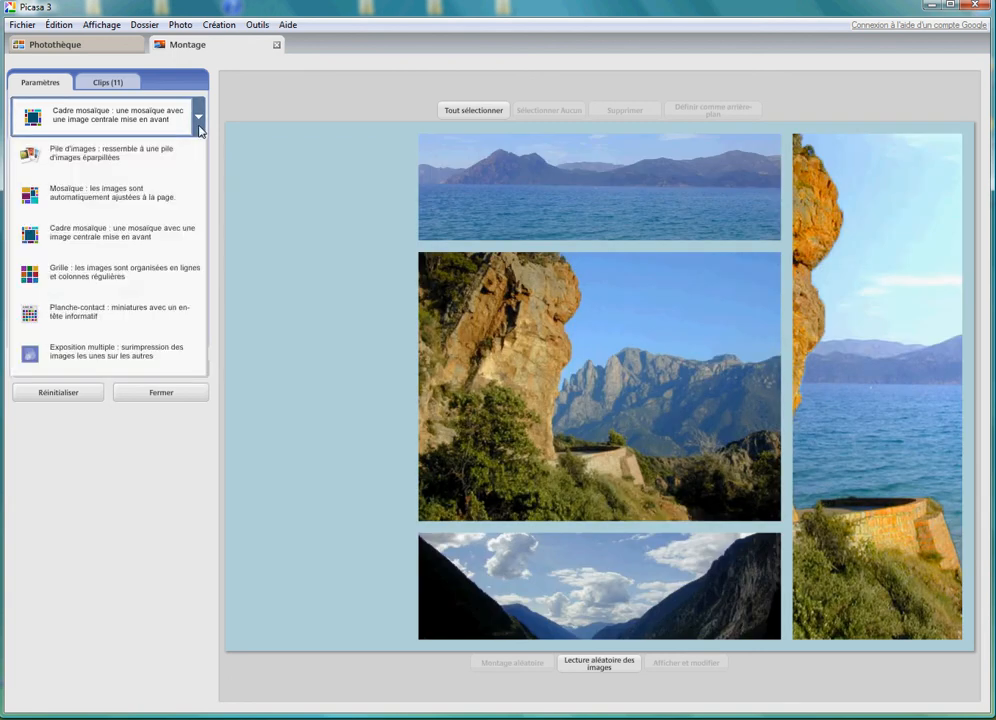
left_click(149, 274)
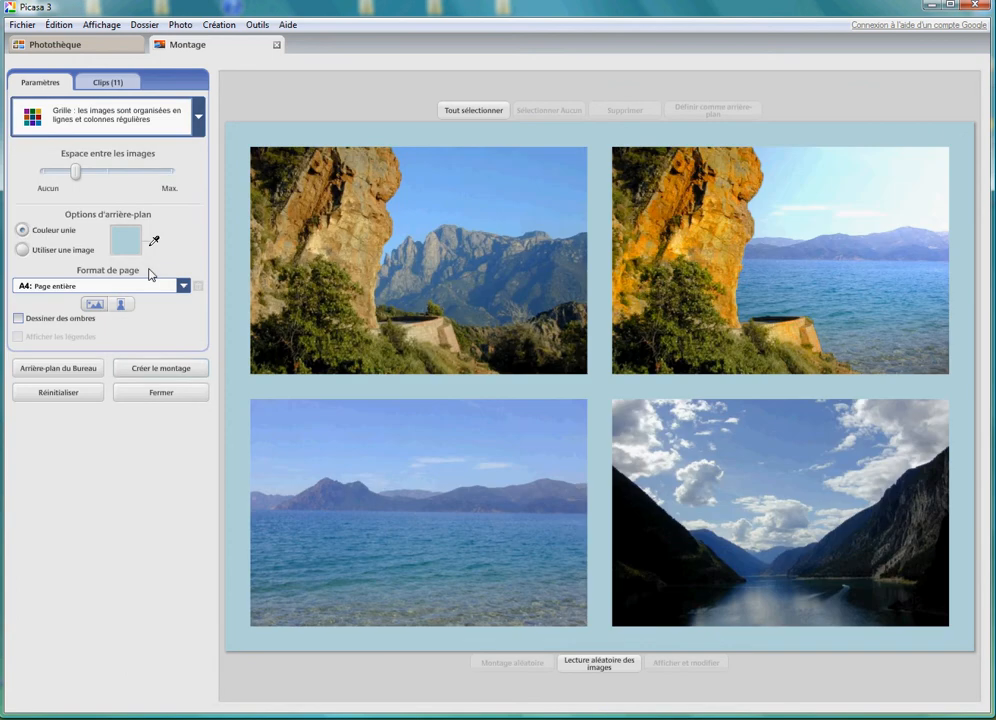
left_click(199, 116)
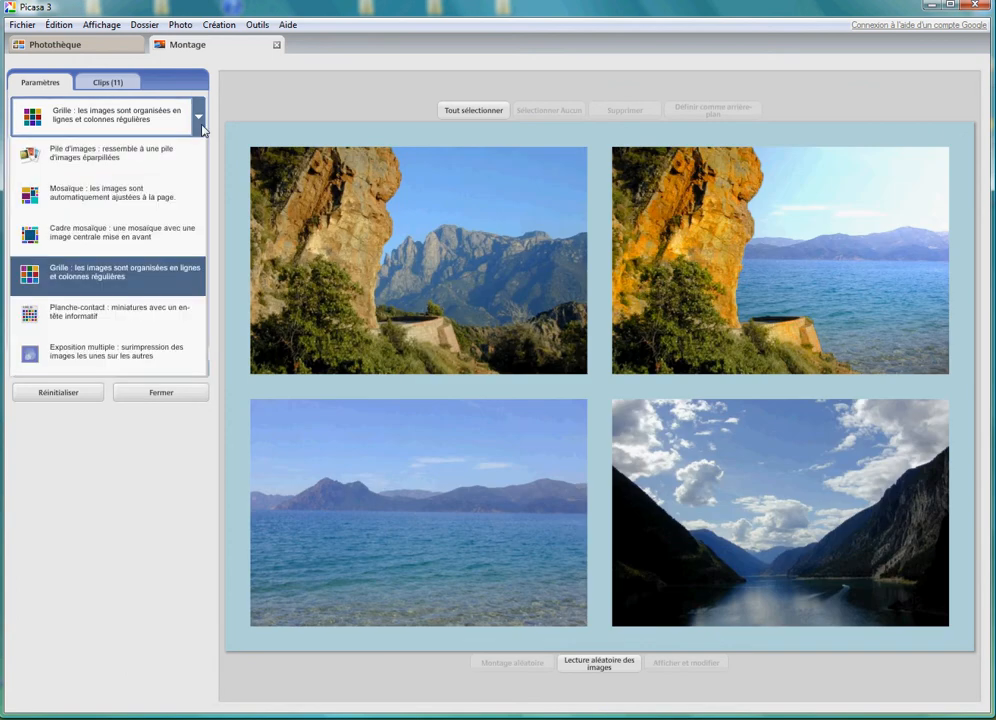
left_click(138, 312)
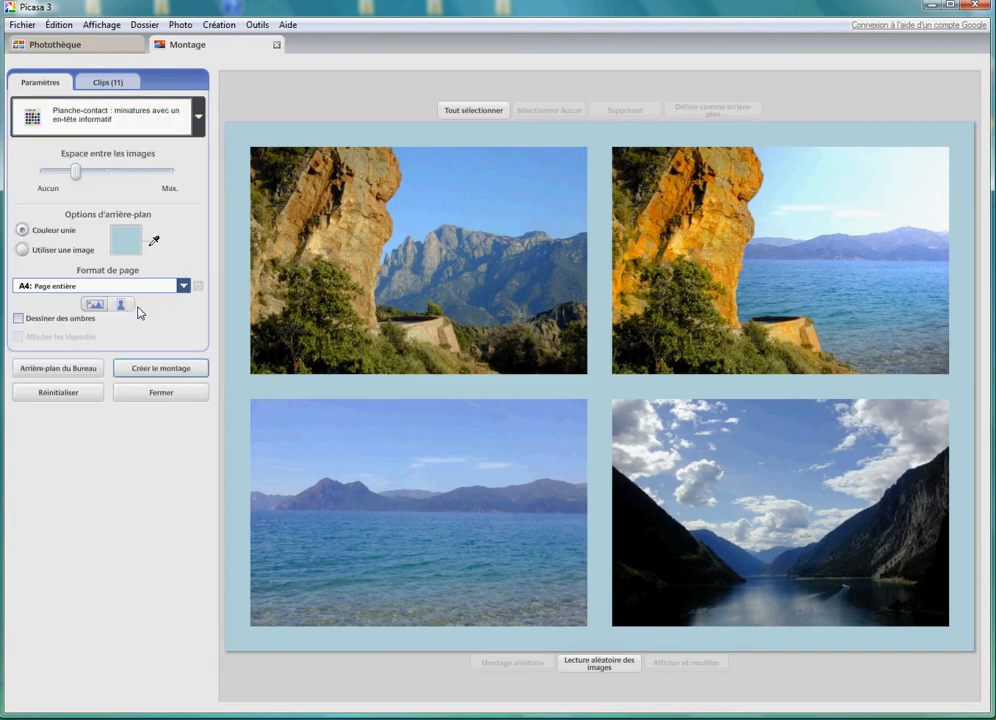
left_click(198, 122)
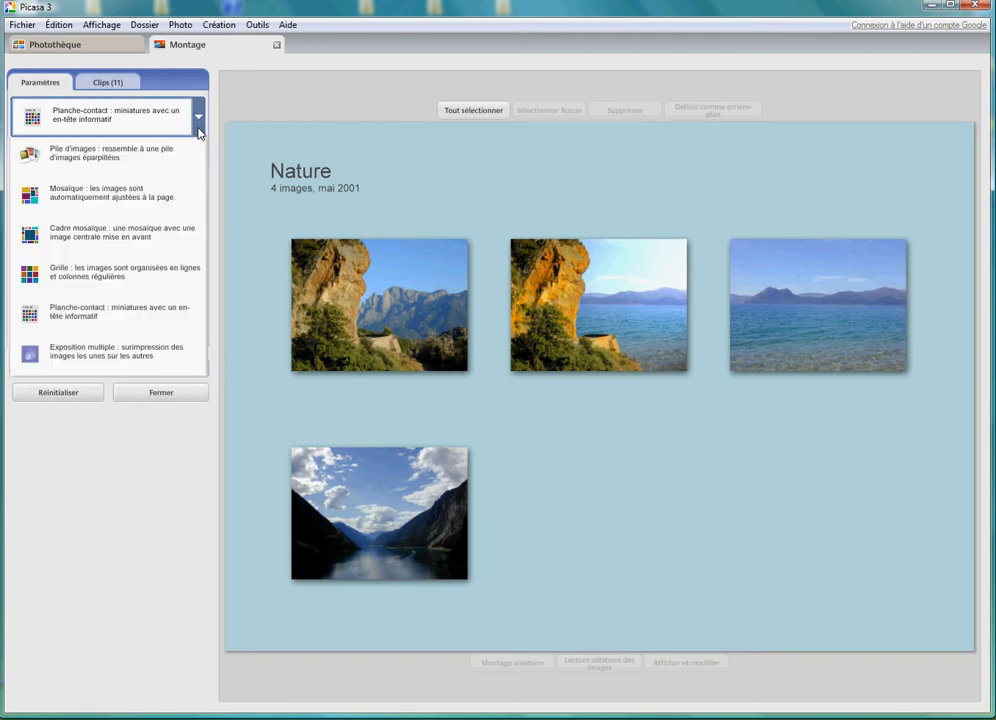
left_click(143, 352)
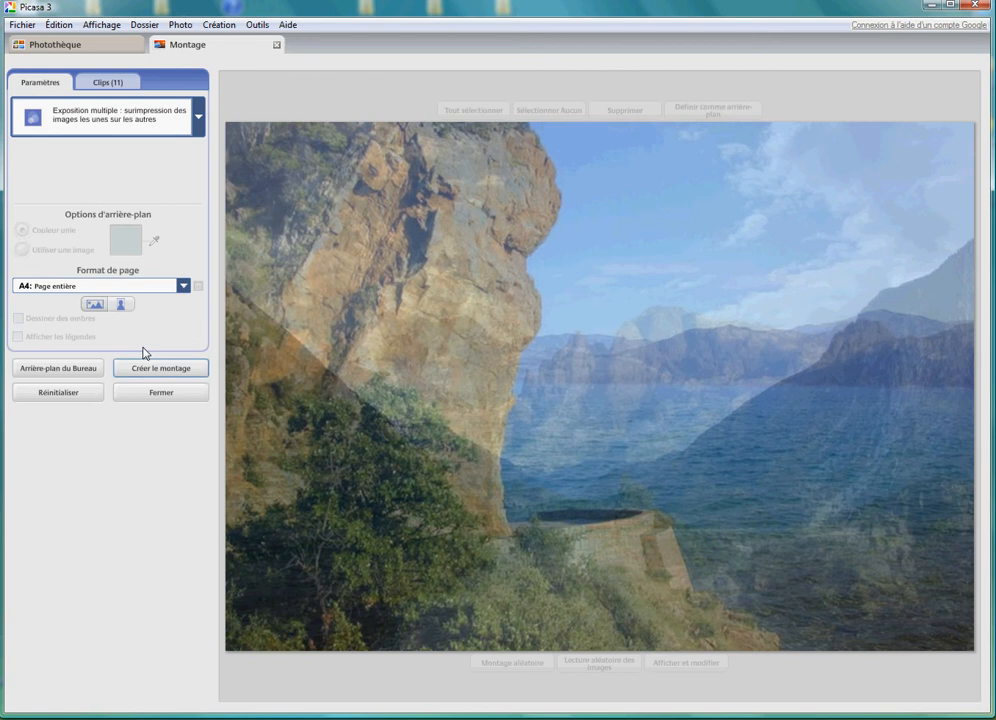
- Set the montage layout to Pile d'images and check the available page formats, keeping A4: Page entière
left_click(197, 131)
left_click(160, 151)
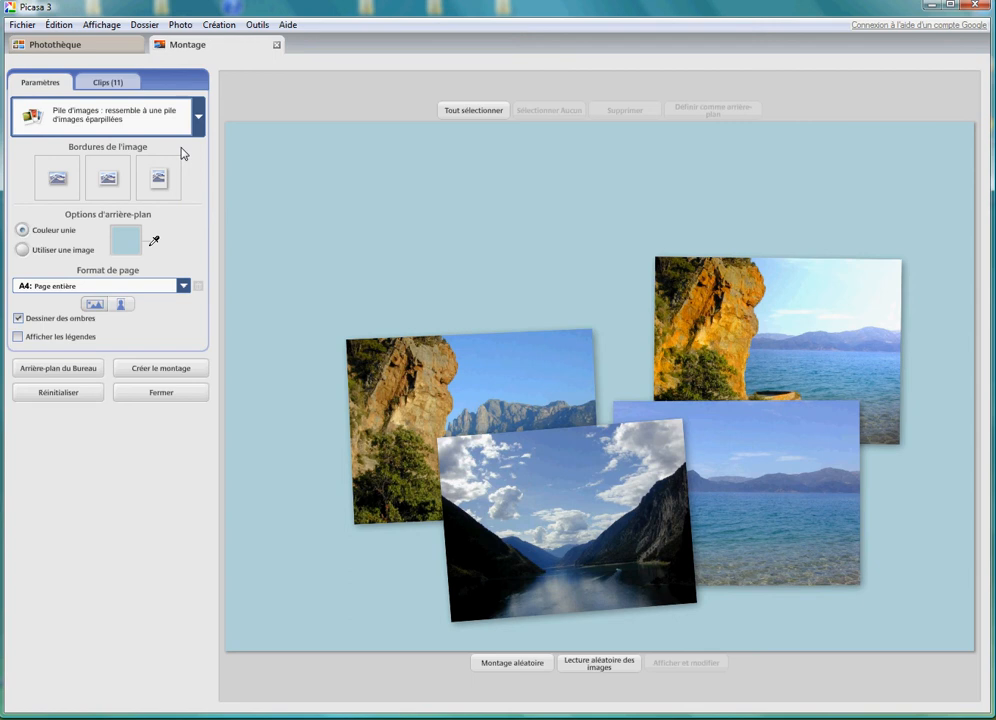
left_click(183, 287)
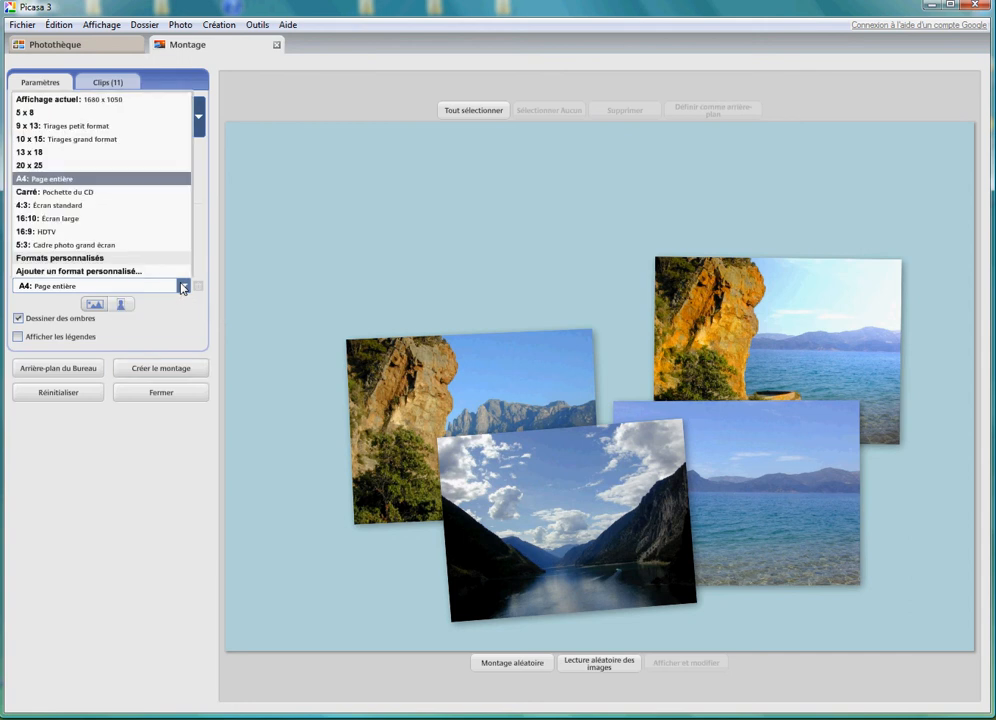
left_click(183, 287)
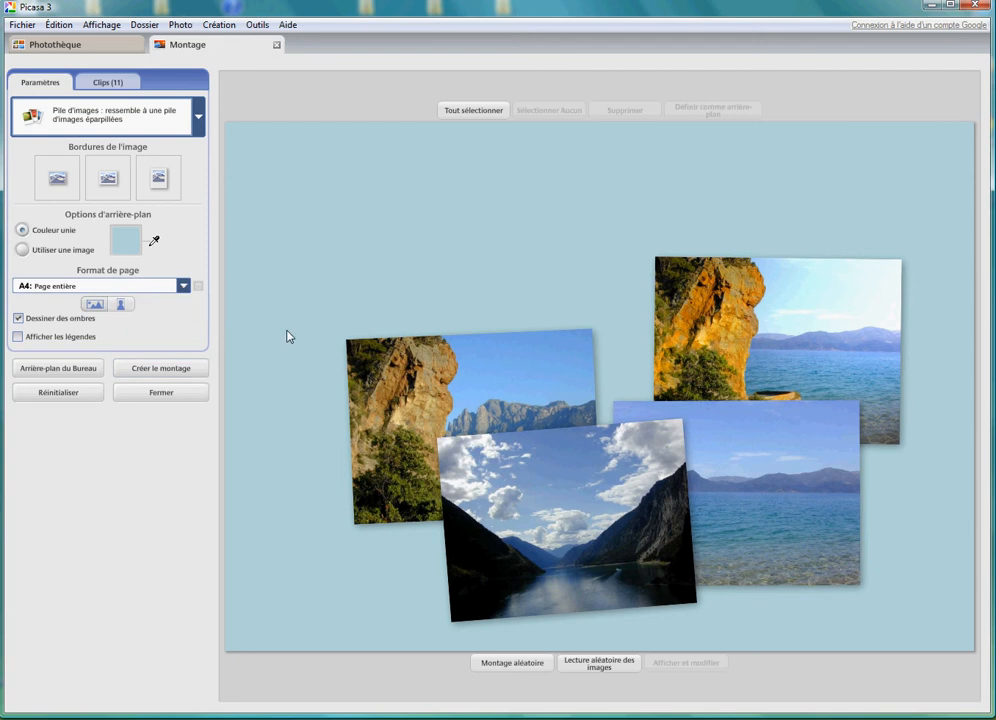
- Spread the four photos to the corners of the page: grey cliffs upper left, orange cliff upper right, sea lower right, fjord lower left
left_click(368, 356)
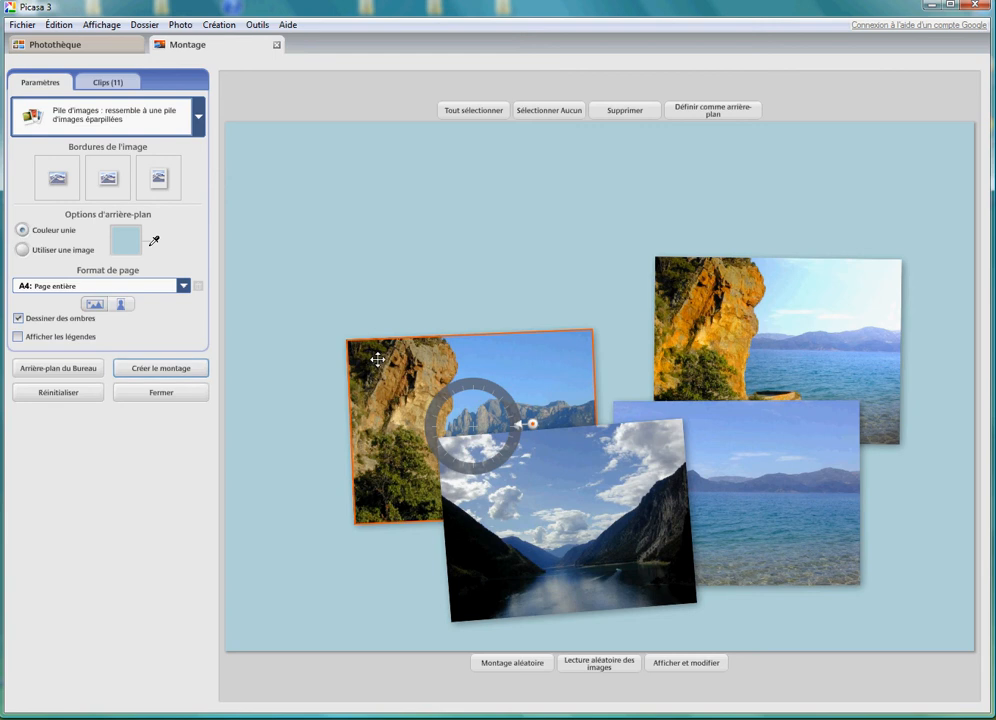
left_click_drag(383, 361, 291, 188)
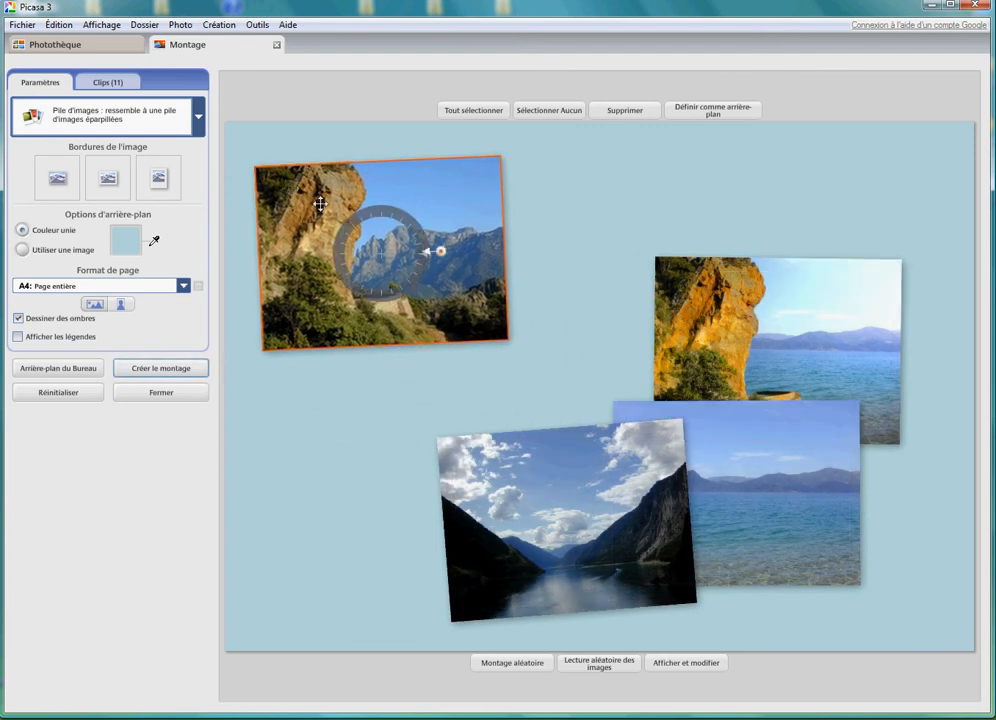
left_click_drag(691, 291, 717, 175)
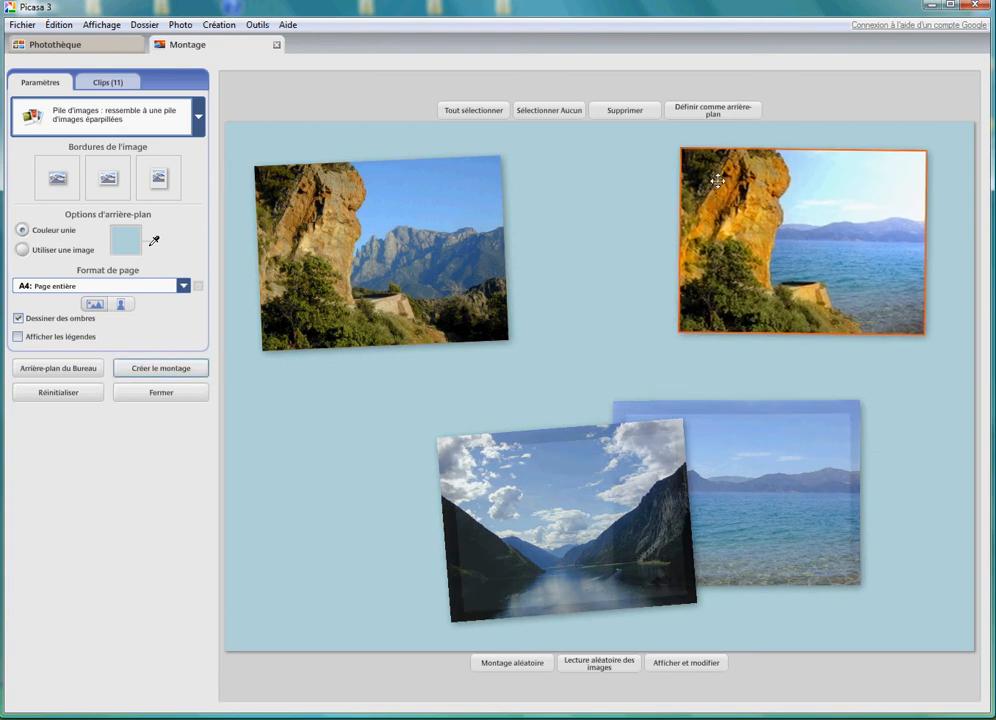
left_click(740, 498)
left_click_drag(740, 498, 805, 507)
left_click_drag(616, 508, 443, 501)
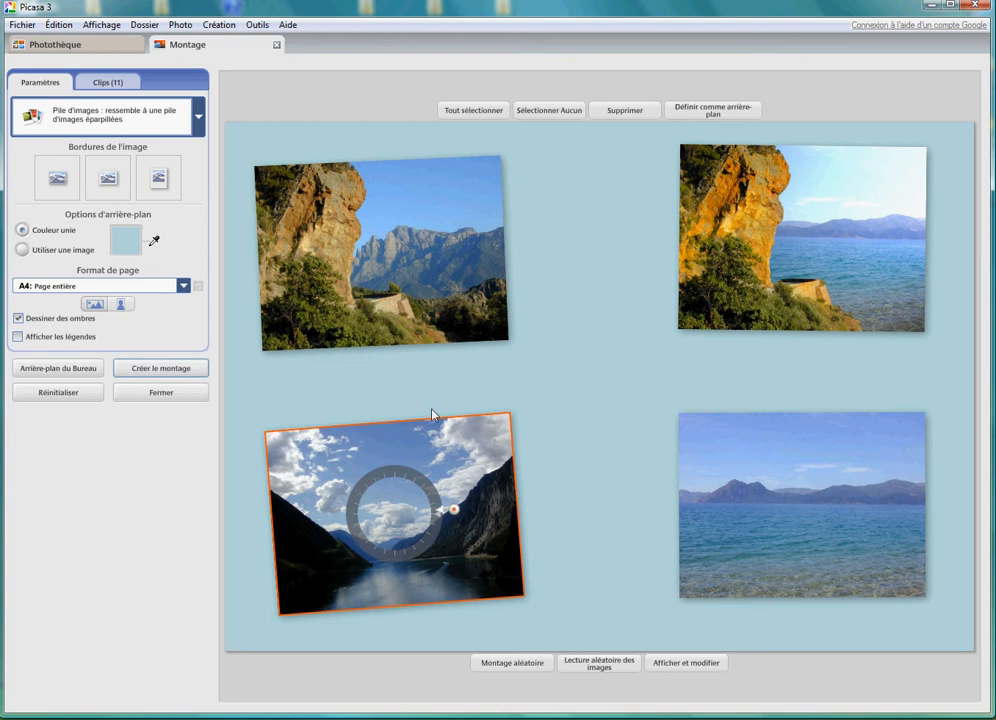
- Straighten and enlarge the upper-left cliffs photo, and tilt it clockwise
left_click(437, 317)
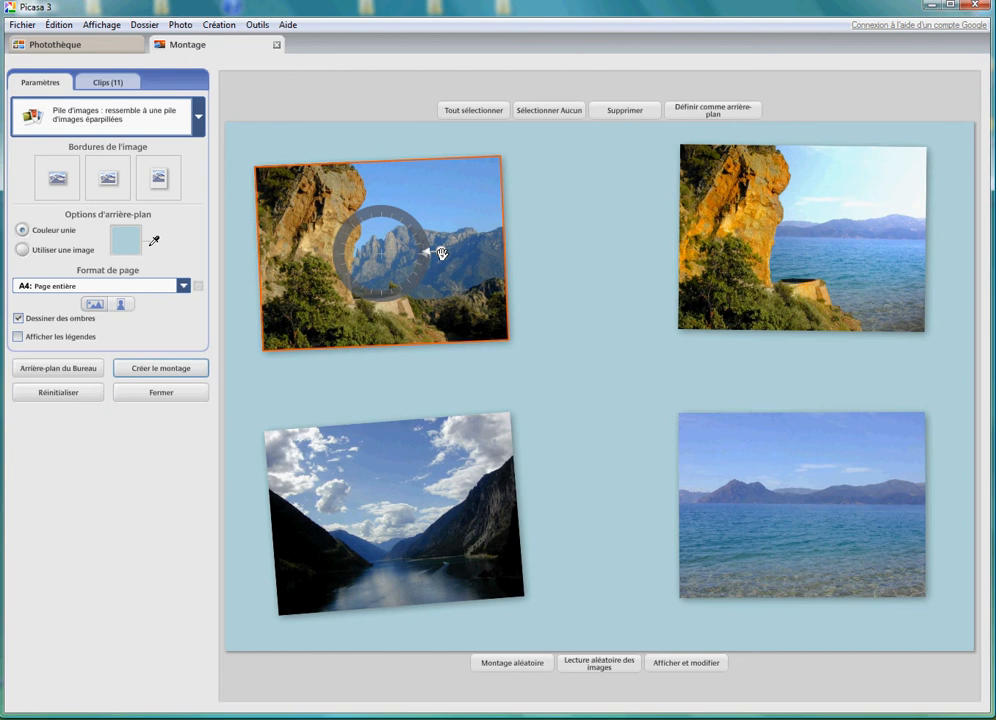
mouse_move(442, 253)
left_mouse_down()
mouse_move(569, 249)
mouse_move(459, 253)
left_mouse_up()
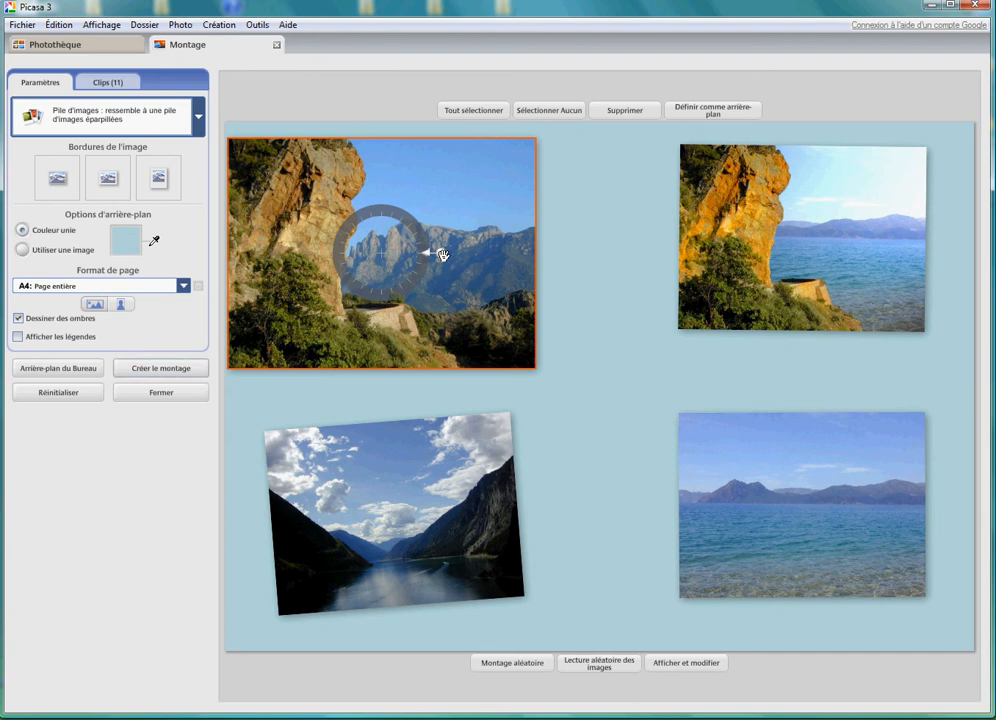
mouse_move(441, 254)
left_mouse_down()
mouse_move(435, 229)
mouse_move(437, 268)
left_mouse_up()
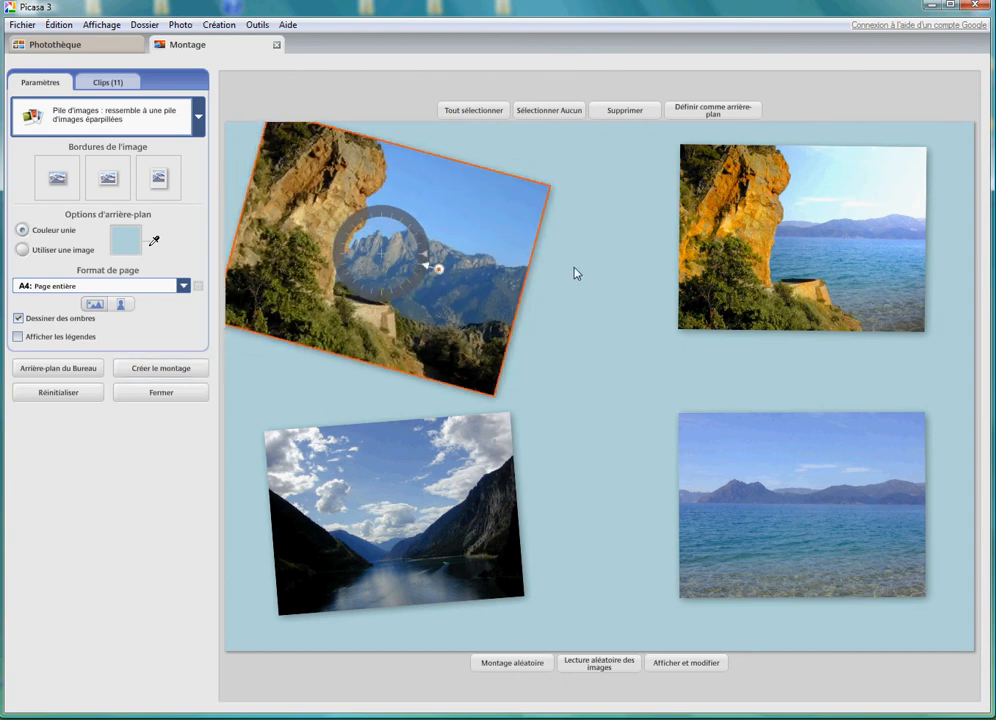
- Enlarge and tilt the other three photos: orange cliff counterclockwise, fjord clockwise, and sea slightly counterclockwise
left_click(707, 254)
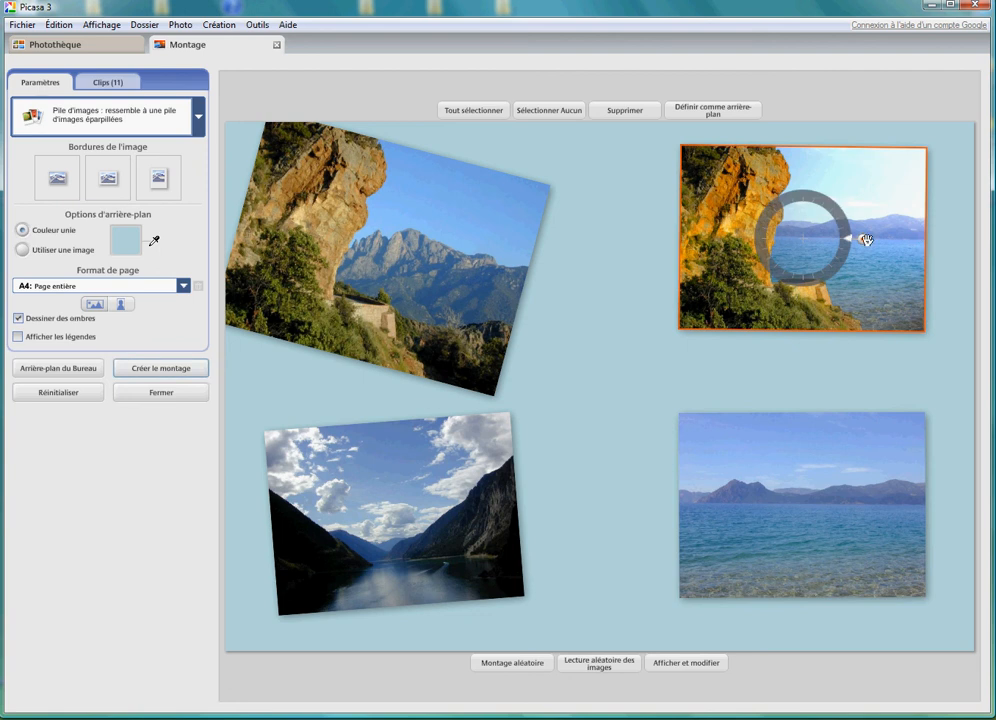
mouse_move(864, 239)
left_mouse_down()
mouse_move(927, 238)
mouse_move(885, 240)
mouse_move(872, 215)
mouse_move(866, 260)
mouse_move(871, 218)
left_mouse_up()
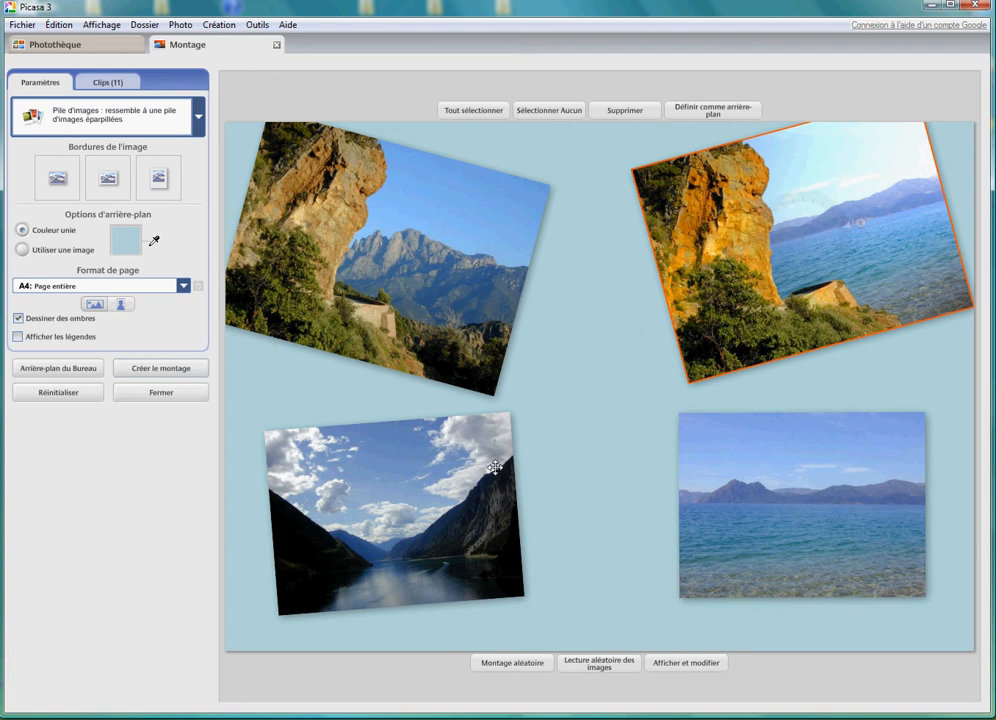
mouse_move(487, 481)
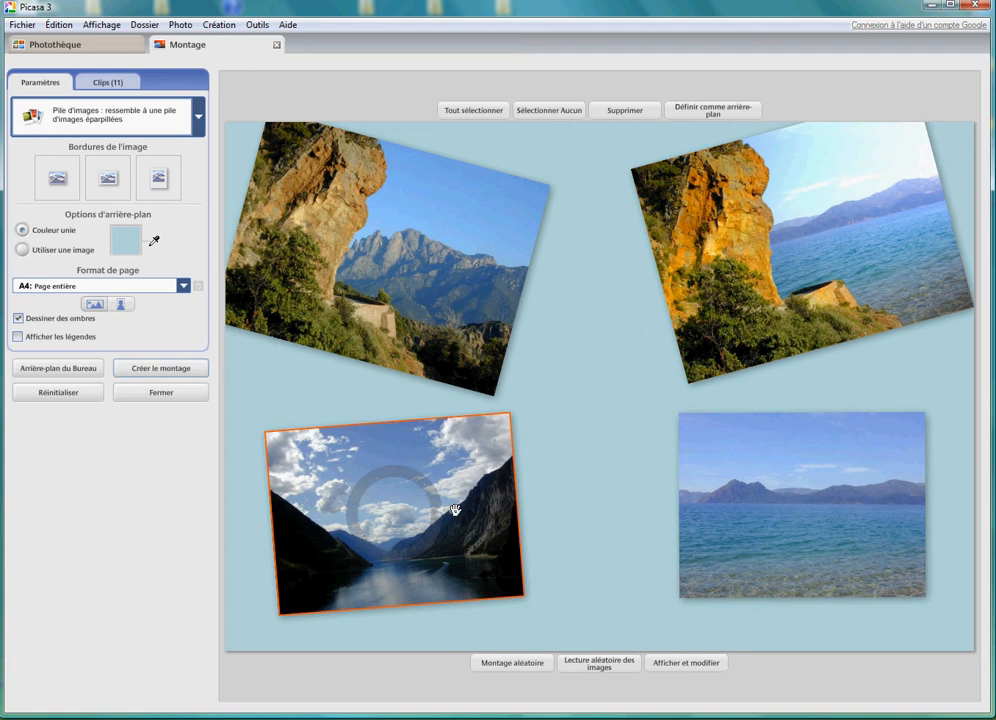
left_click_drag(456, 511, 478, 536)
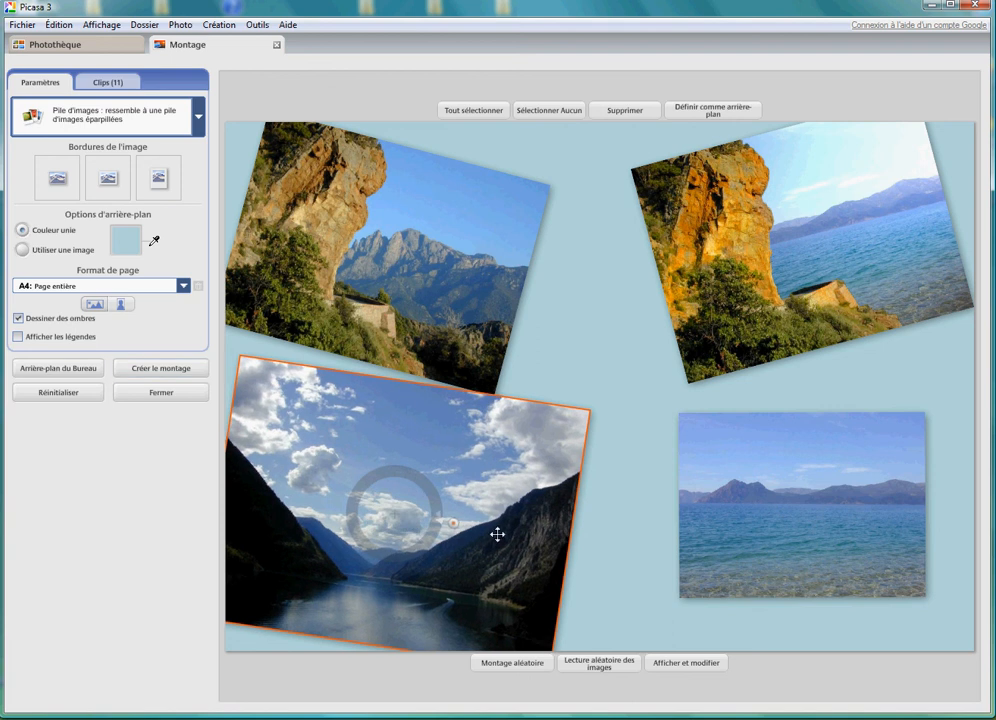
left_click(740, 518)
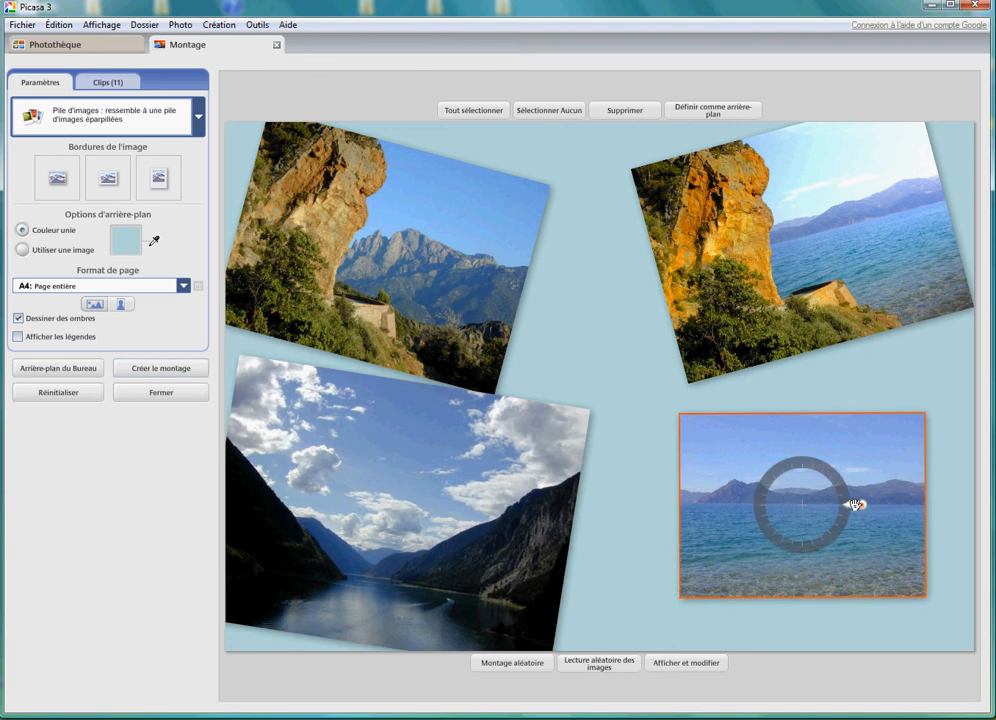
left_click_drag(857, 505, 916, 484)
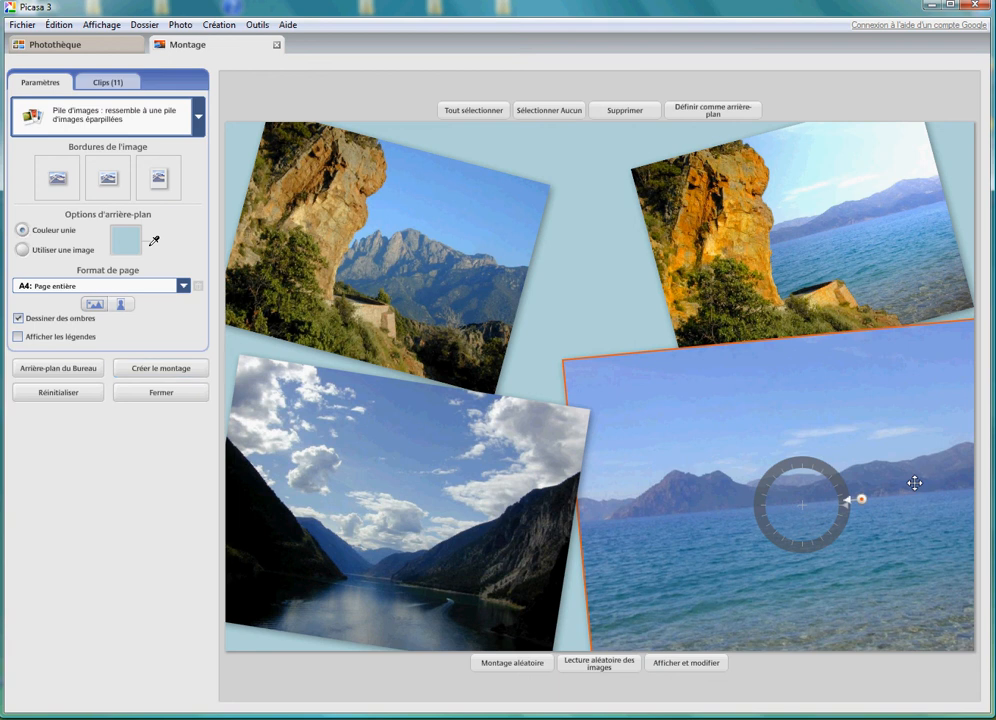
- Bring the upper-right orange cliff photo to the front so that it overlaps the sea photo
left_click(865, 263)
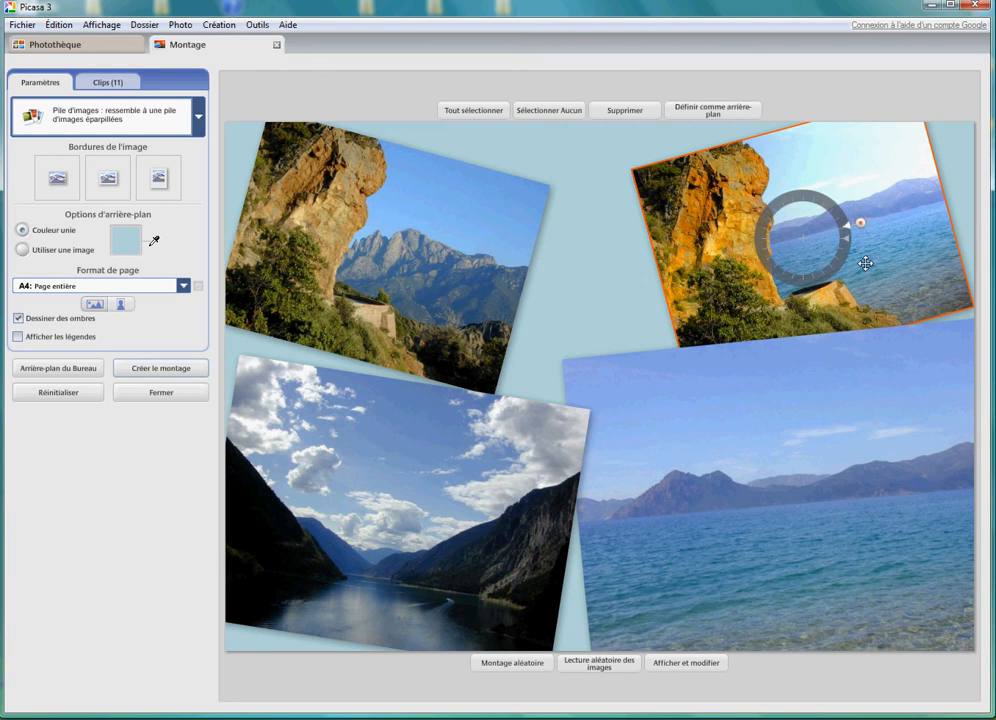
right_click(866, 266)
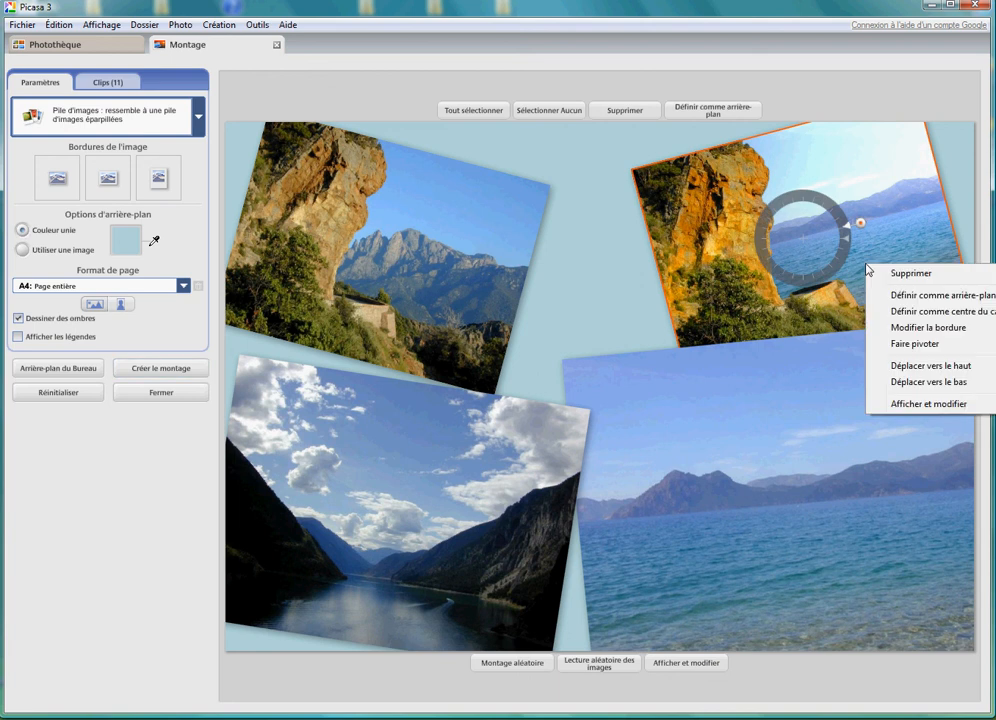
left_click(924, 366)
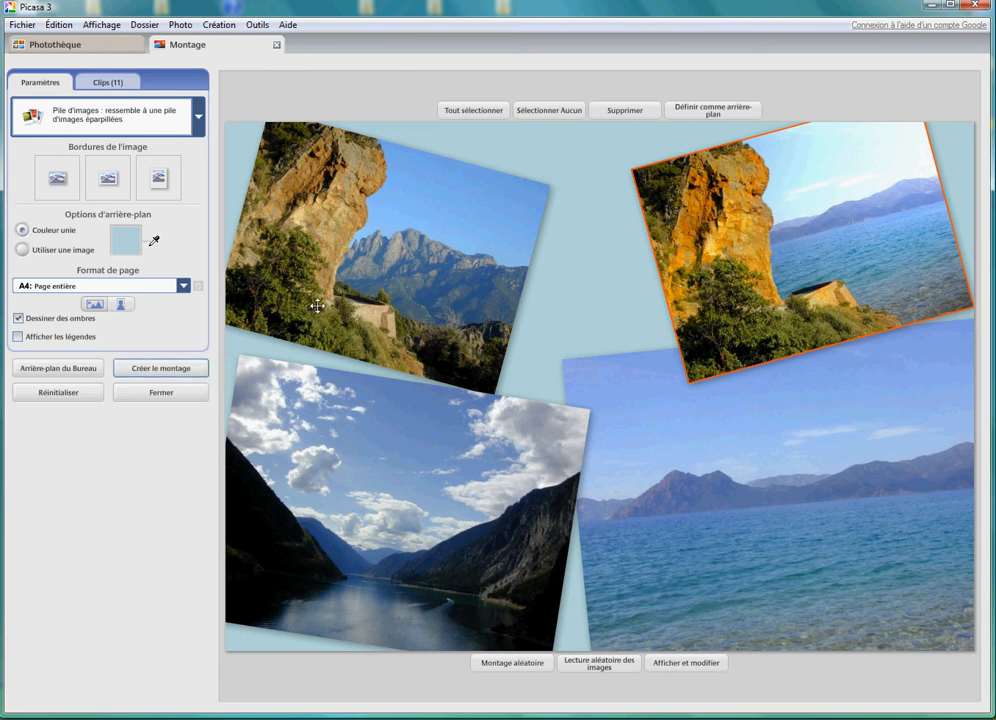
- Set the montage's solid background colour to a pale turquoise blue picked from the colour palette
left_click(129, 239)
left_click(125, 244)
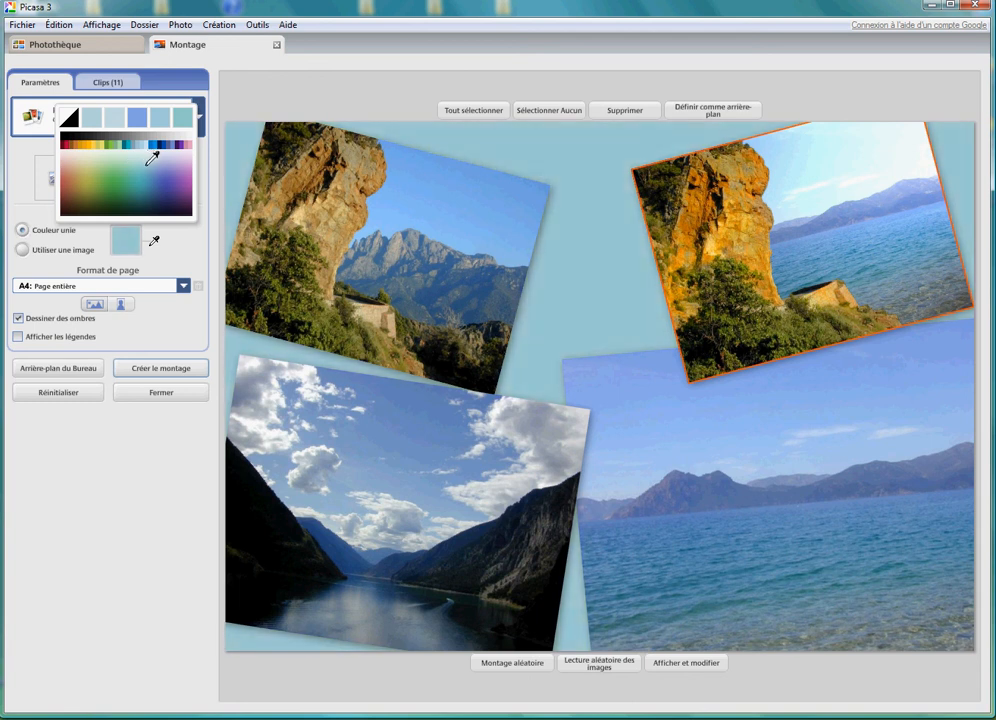
left_click(150, 155)
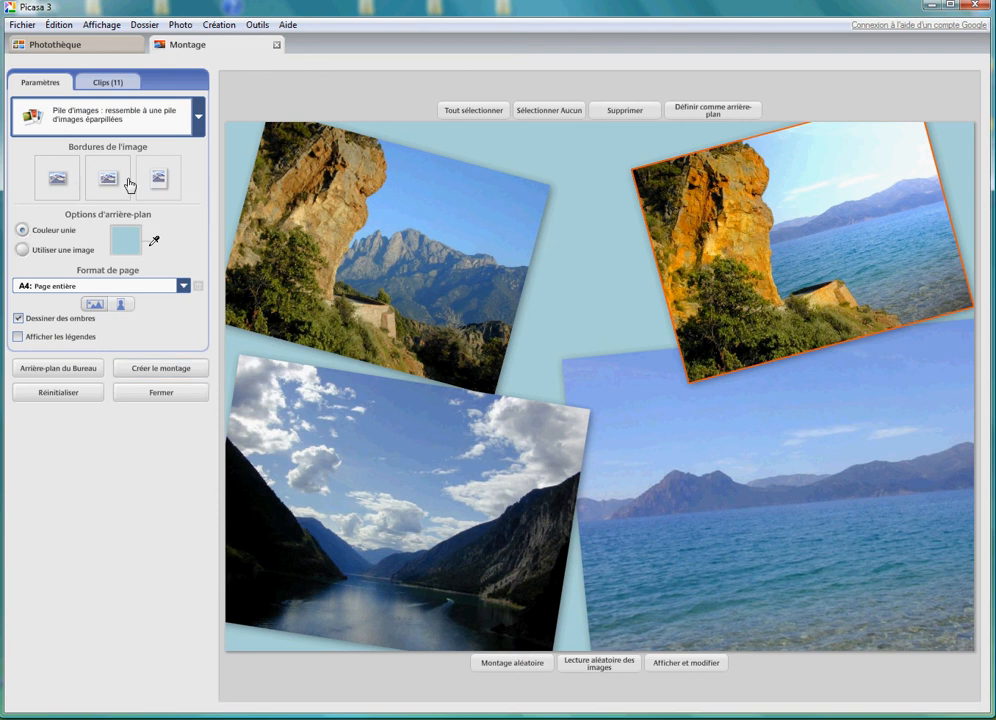
- Preview the montage without shadows, re-enable Dessiner des ombres, and create the montage
left_click(17, 320)
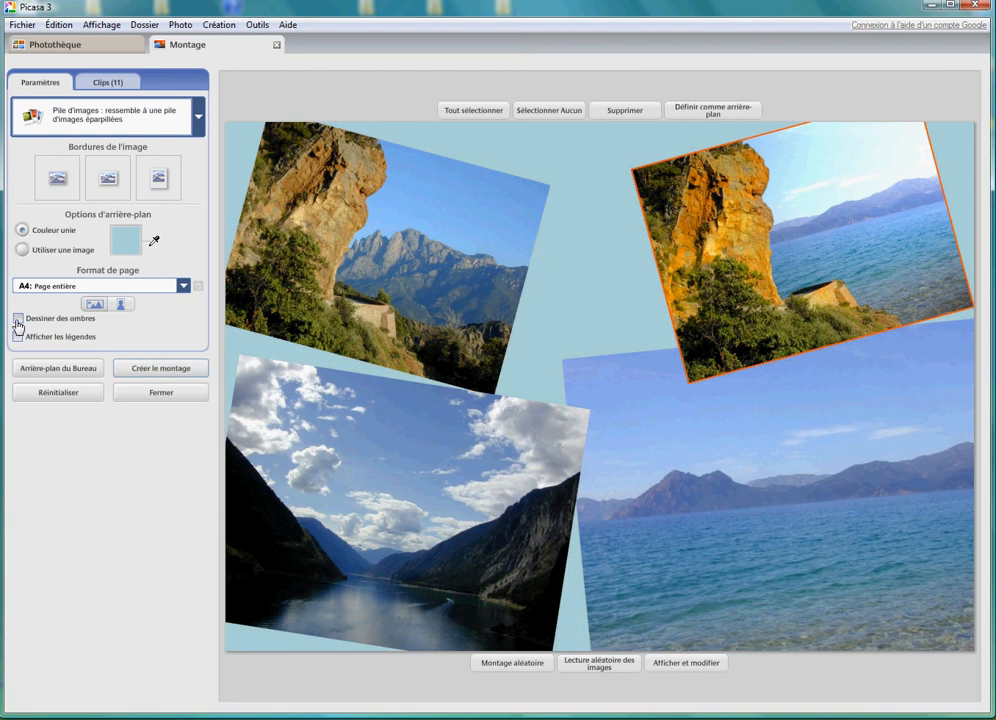
left_click(17, 320)
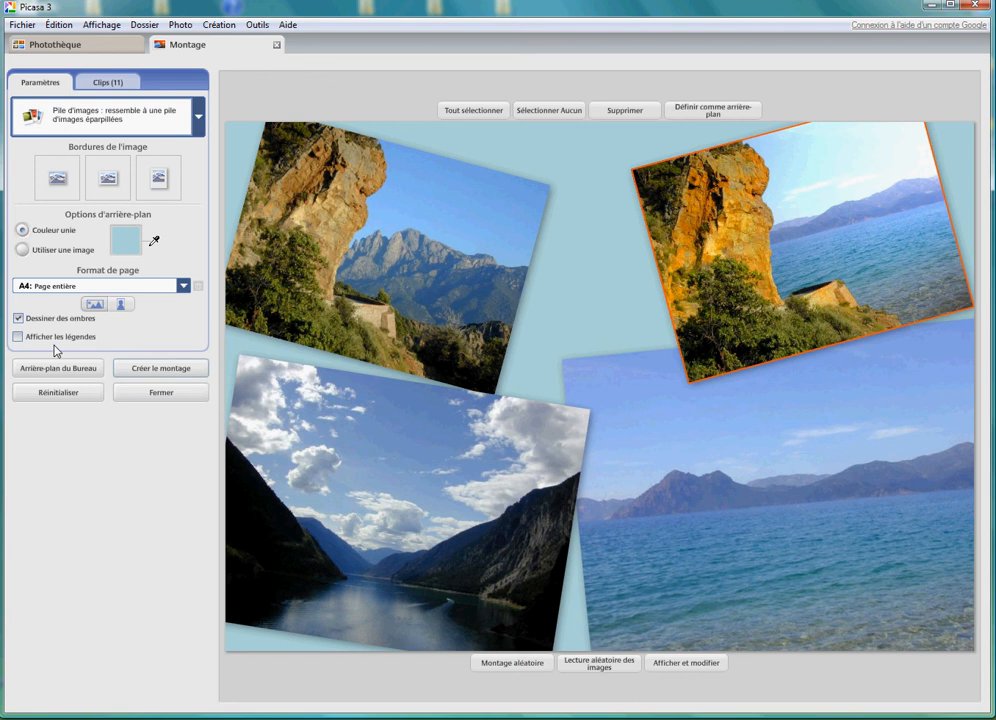
left_click(140, 369)
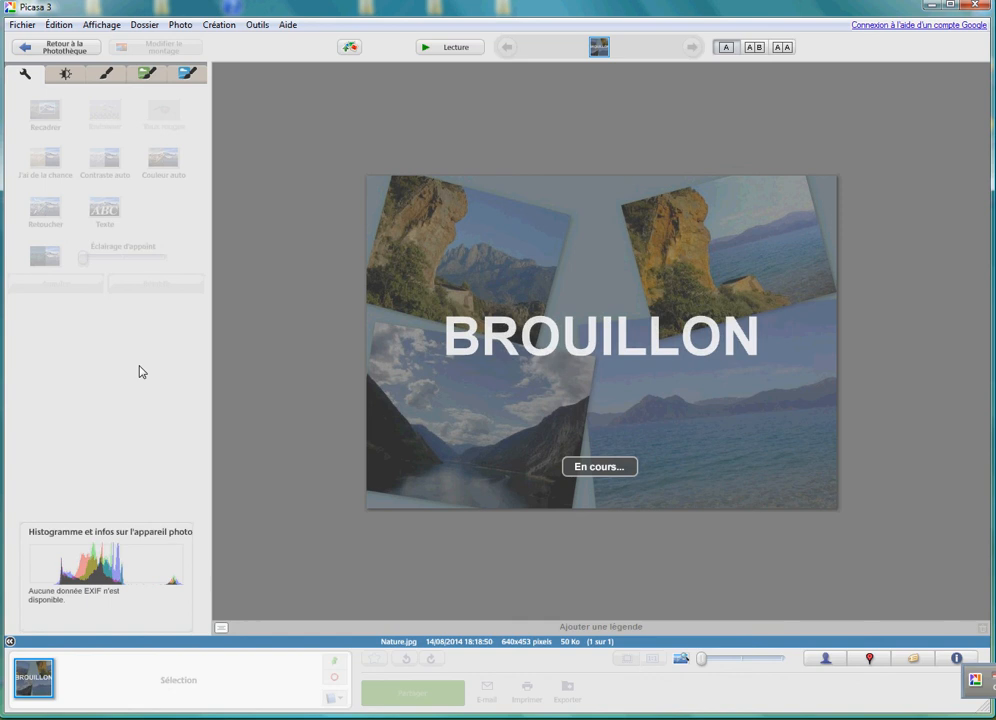